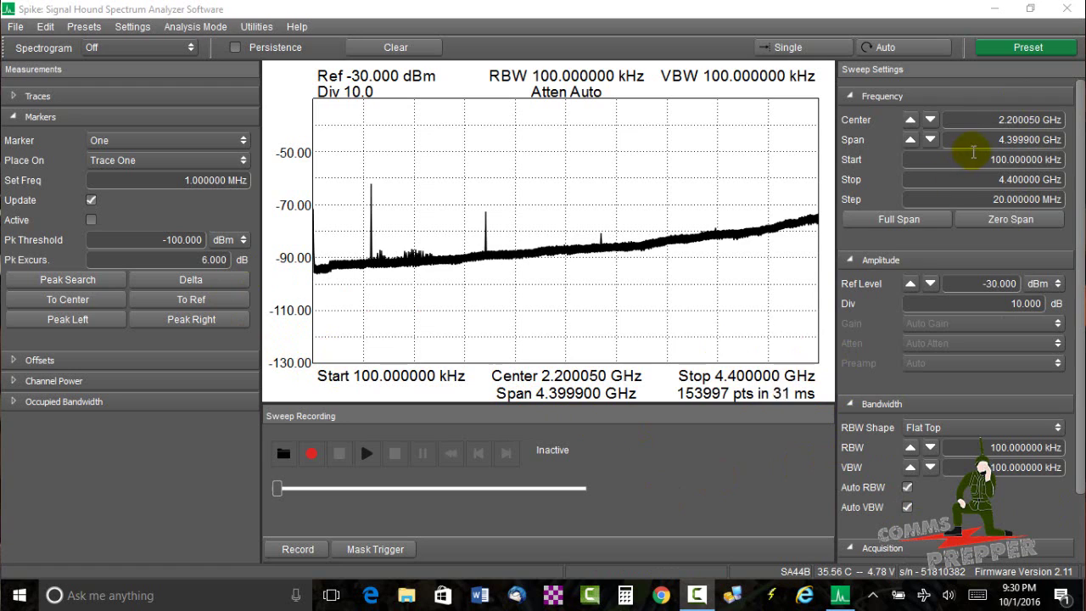
# - Set the sweep start frequency to 400 MHz and the stop frequency to 500 MHz
pyautogui.click(977, 155)
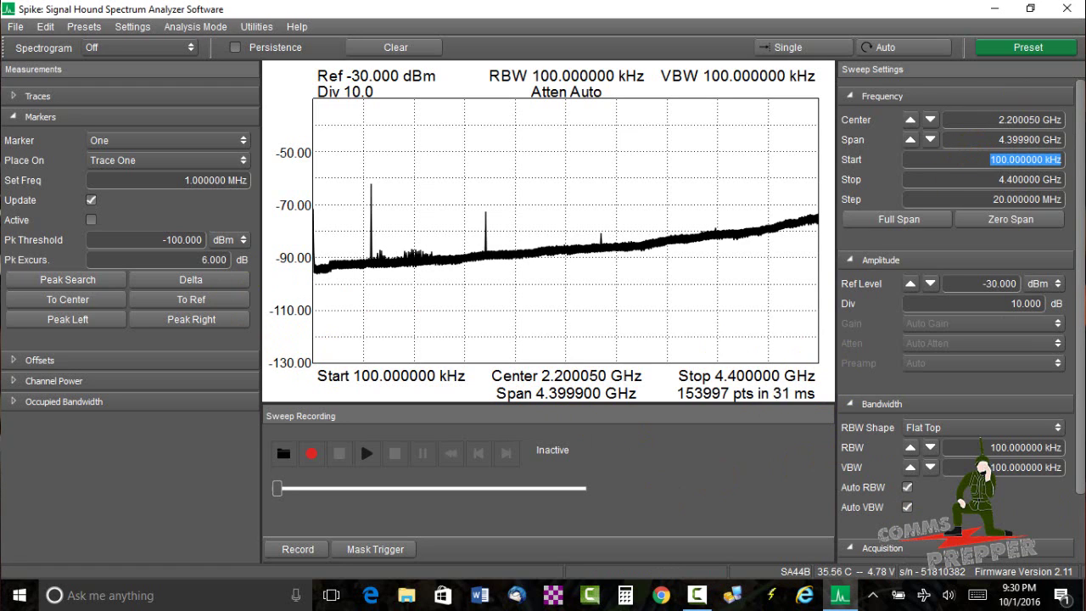
pyautogui.write('400M')
pyautogui.press('Return')
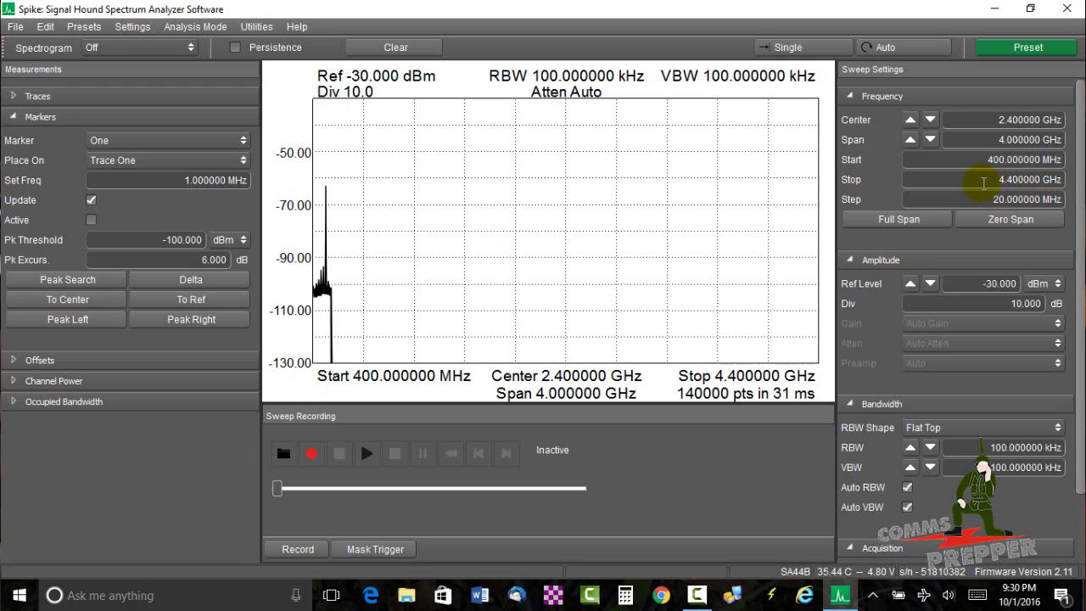
pyautogui.click(982, 180)
pyautogui.write('500m')
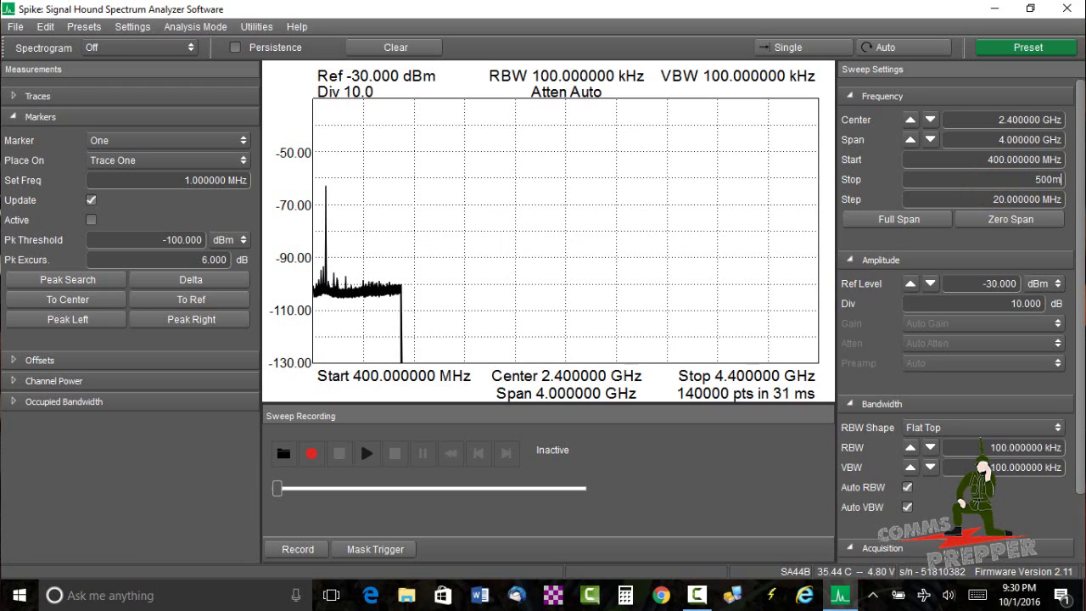
pyautogui.press('Return')
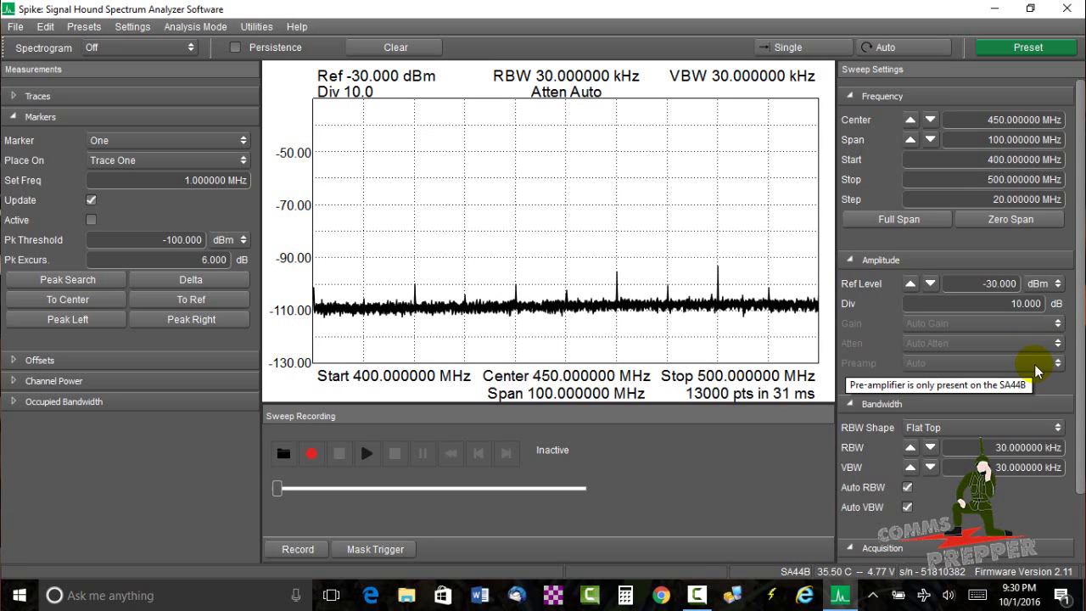
# - Switch to Scalar Network Analysis, store a thru, raise reference level to 10 dB, and re-store thru
pyautogui.click(206, 29)
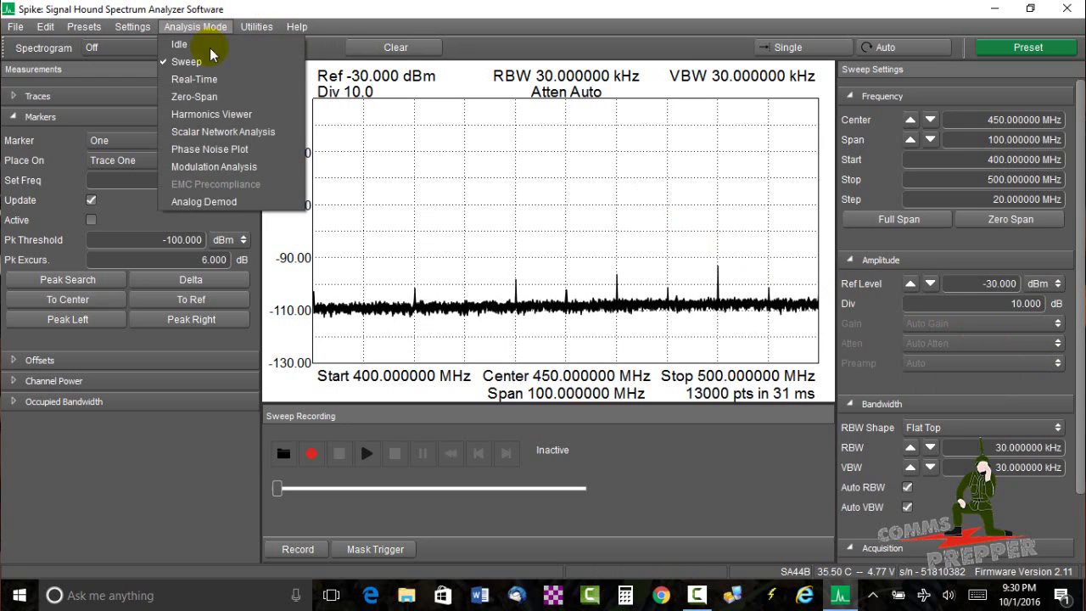
pyautogui.click(213, 133)
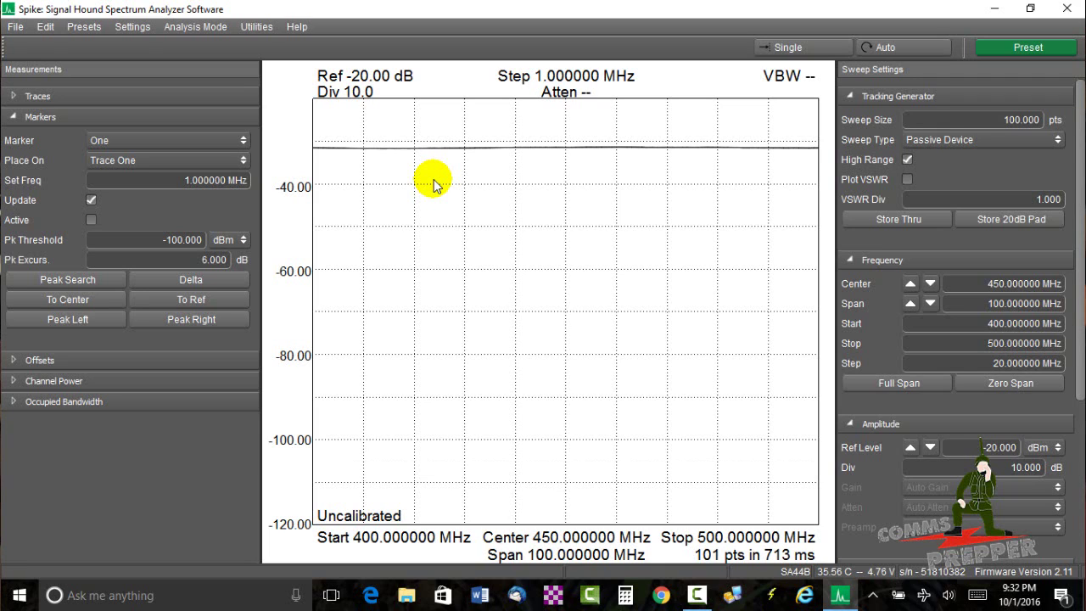
pyautogui.click(891, 222)
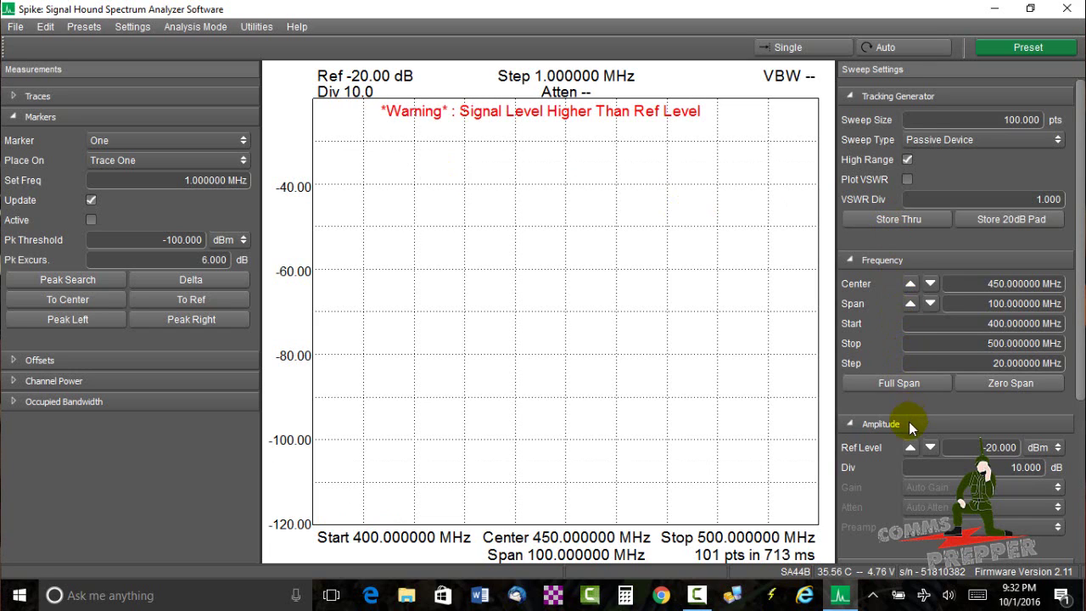
pyautogui.click(910, 447)
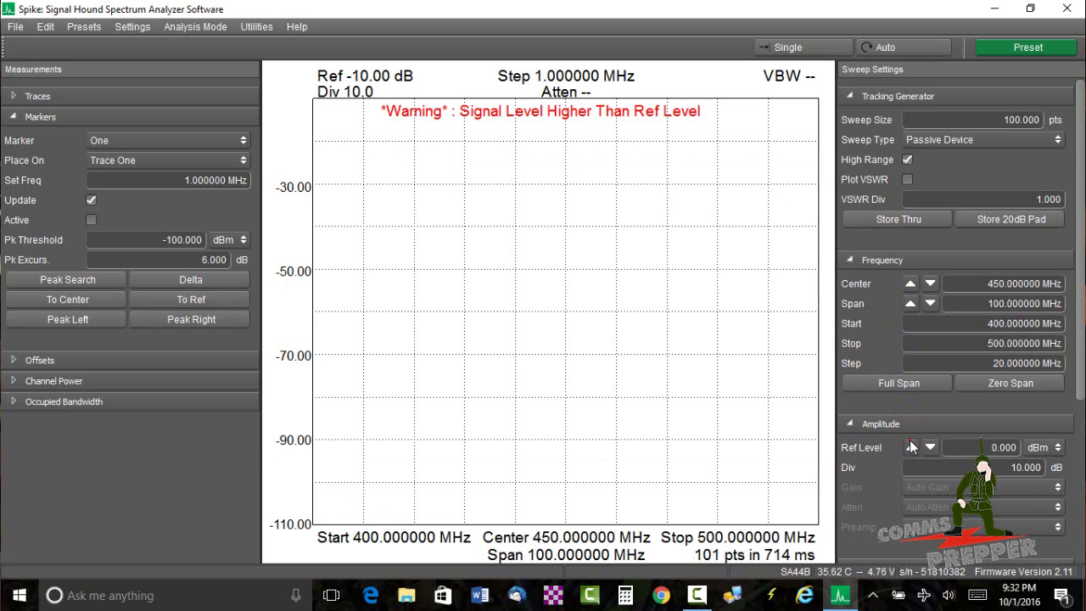
pyautogui.click(911, 447)
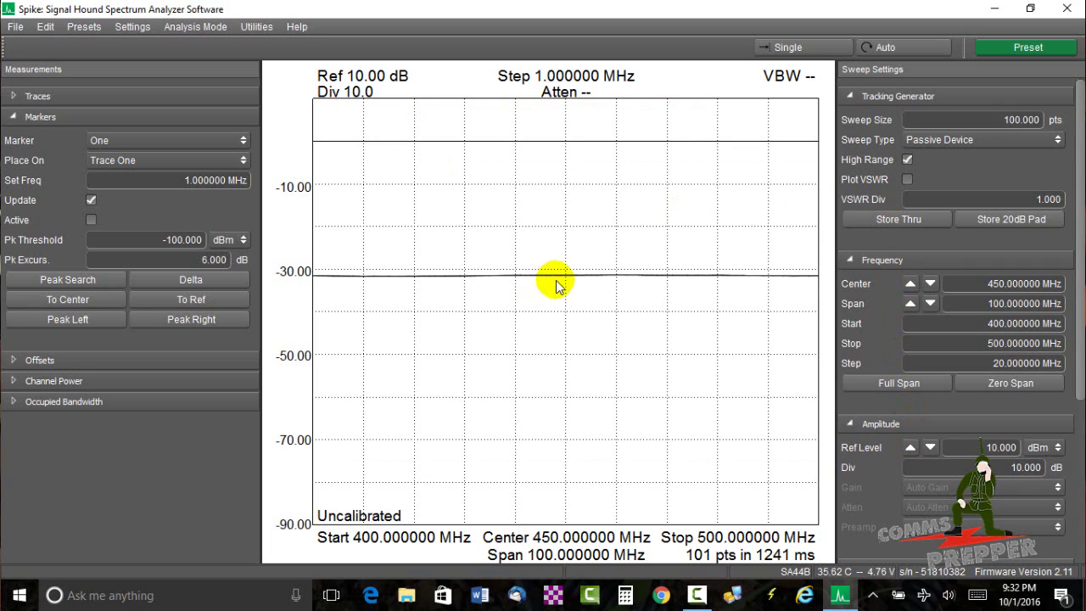
pyautogui.click(864, 220)
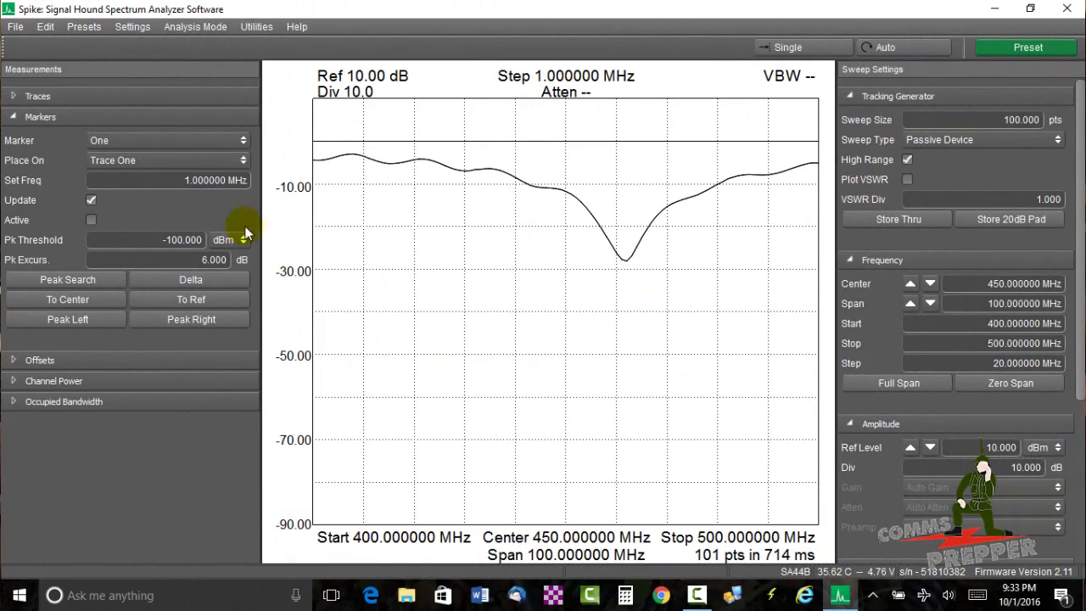
# - Place marker 1 with Peak Search and drag it to the notch bottom at 462 MHz
pyautogui.click(71, 281)
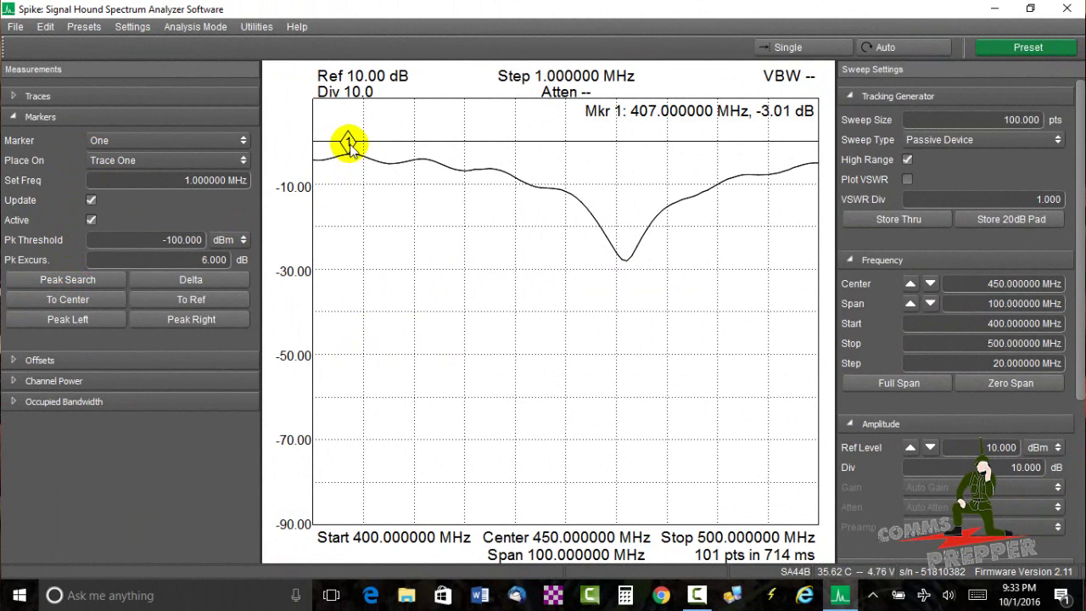
pyautogui.moveTo(348, 144)
pyautogui.mouseDown()
pyautogui.moveTo(575, 191)
pyautogui.moveTo(625, 246)
pyautogui.mouseUp()
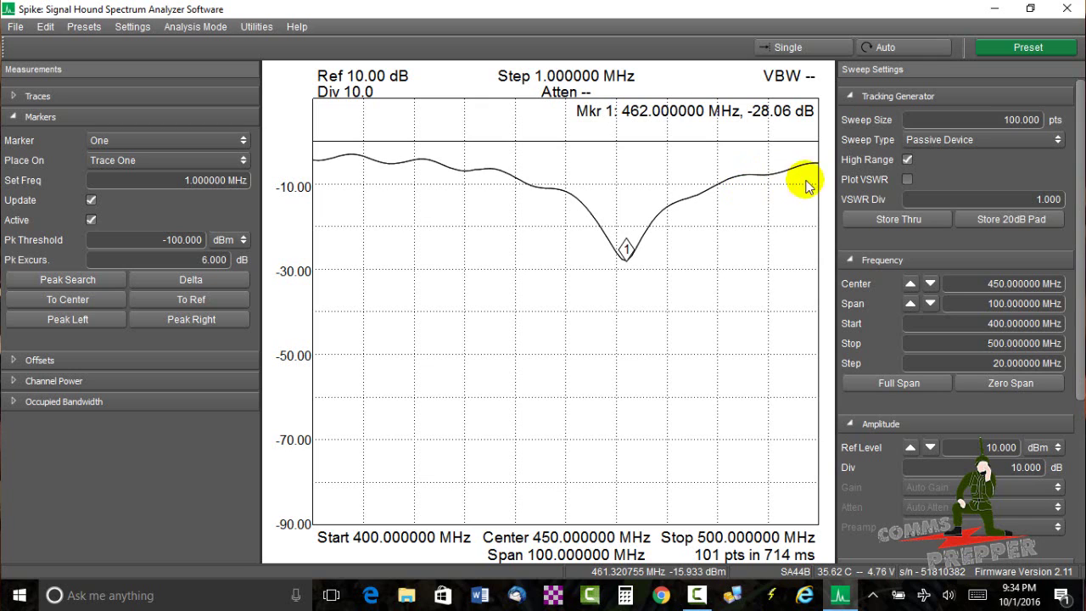
# - Enable Plot VSWR and drag marker 1 to the 442 MHz point reading 1.96
pyautogui.click(908, 181)
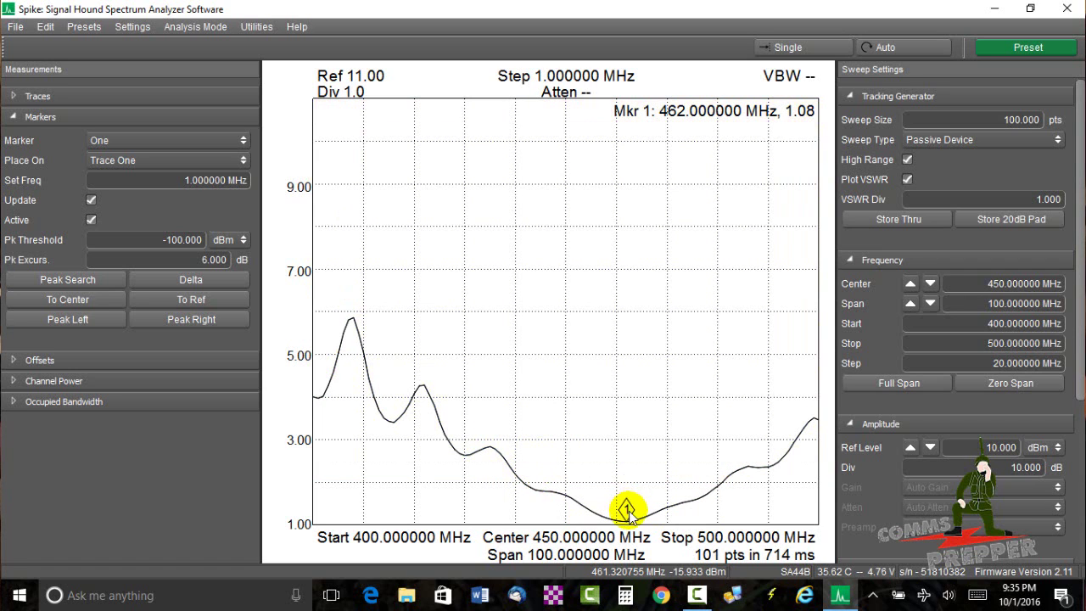
pyautogui.click(630, 515)
pyautogui.moveTo(630, 515)
pyautogui.mouseDown()
pyautogui.moveTo(587, 509)
pyautogui.moveTo(555, 485)
pyautogui.moveTo(526, 487)
pyautogui.mouseUp()
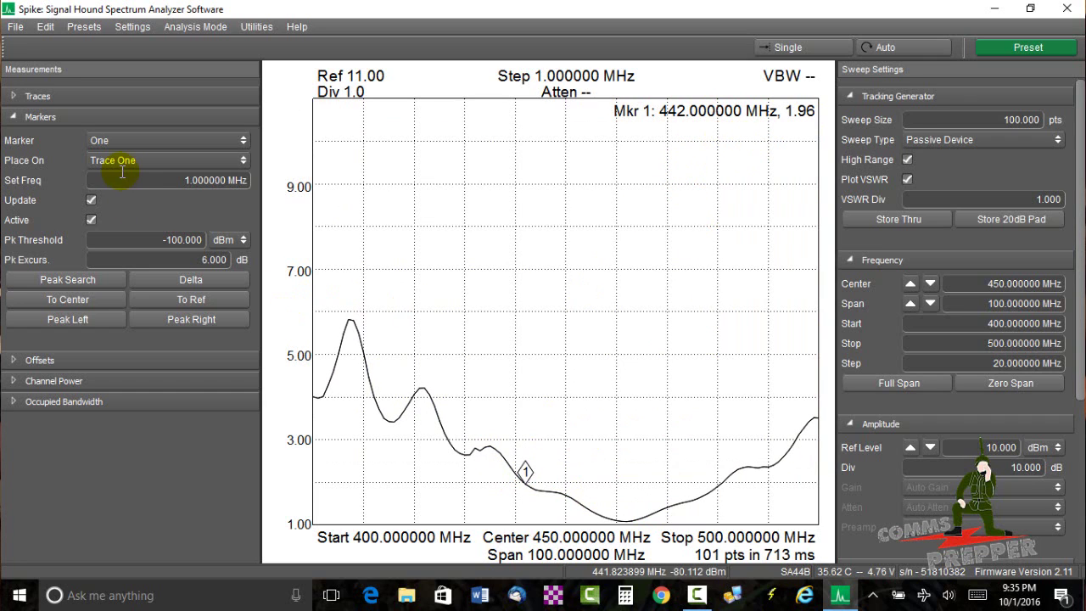
# - Place marker 2 at 441 MHz (VSWR 2.07) and move marker 1 to the 461 MHz minimum
pyautogui.click(110, 145)
pyautogui.click(109, 165)
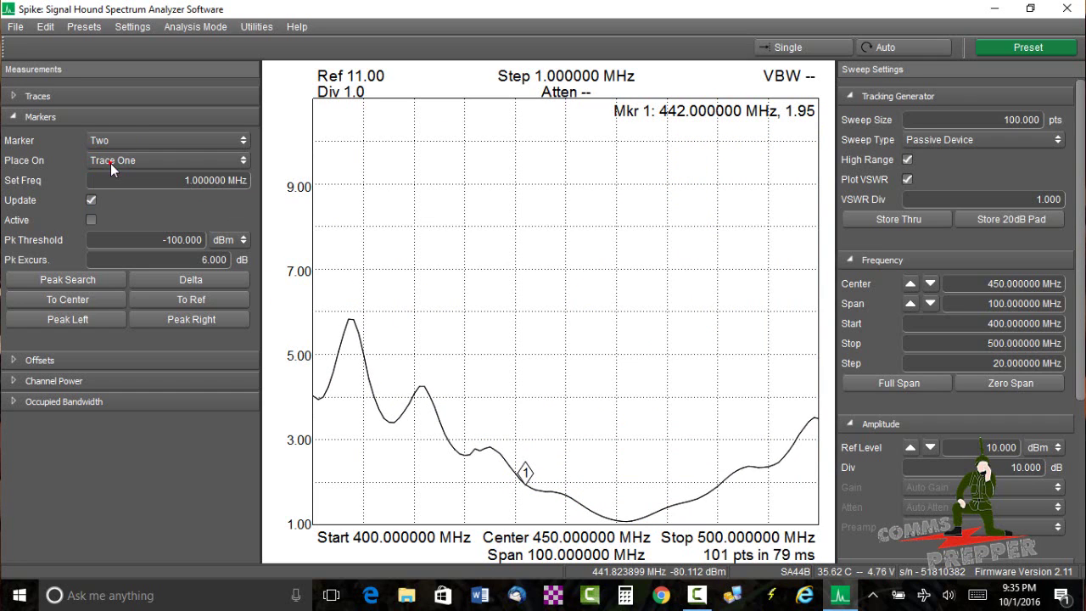
pyautogui.click(67, 275)
pyautogui.moveTo(364, 310)
pyautogui.mouseDown()
pyautogui.moveTo(555, 417)
pyautogui.moveTo(628, 440)
pyautogui.moveTo(716, 447)
pyautogui.mouseUp()
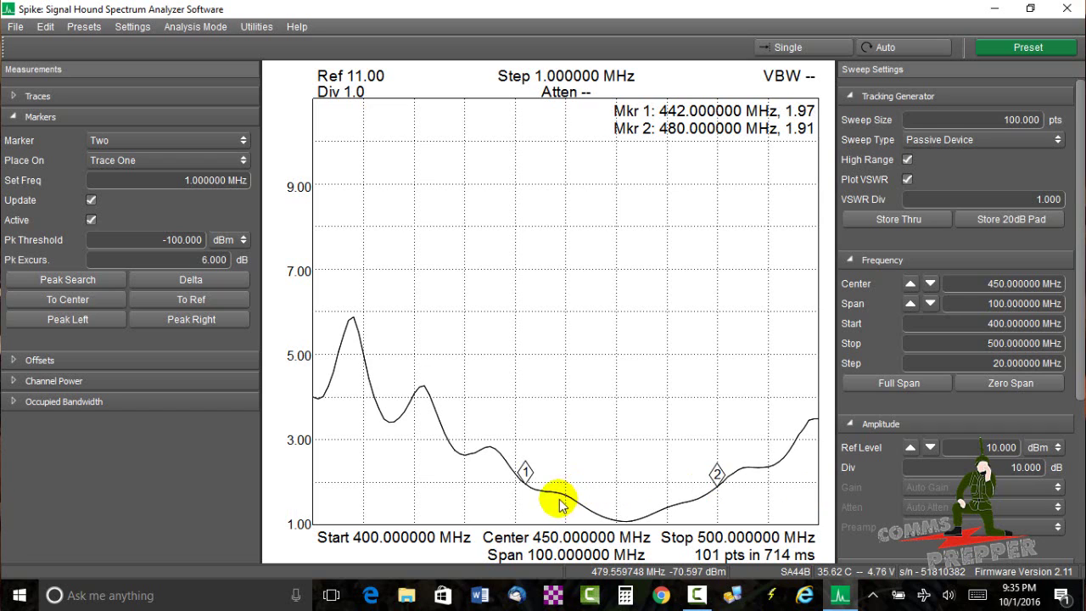
pyautogui.click(530, 477)
pyautogui.moveTo(530, 478)
pyautogui.mouseDown()
pyautogui.moveTo(690, 508)
pyautogui.moveTo(703, 498)
pyautogui.mouseUp()
pyautogui.click(521, 466)
pyautogui.click(527, 476)
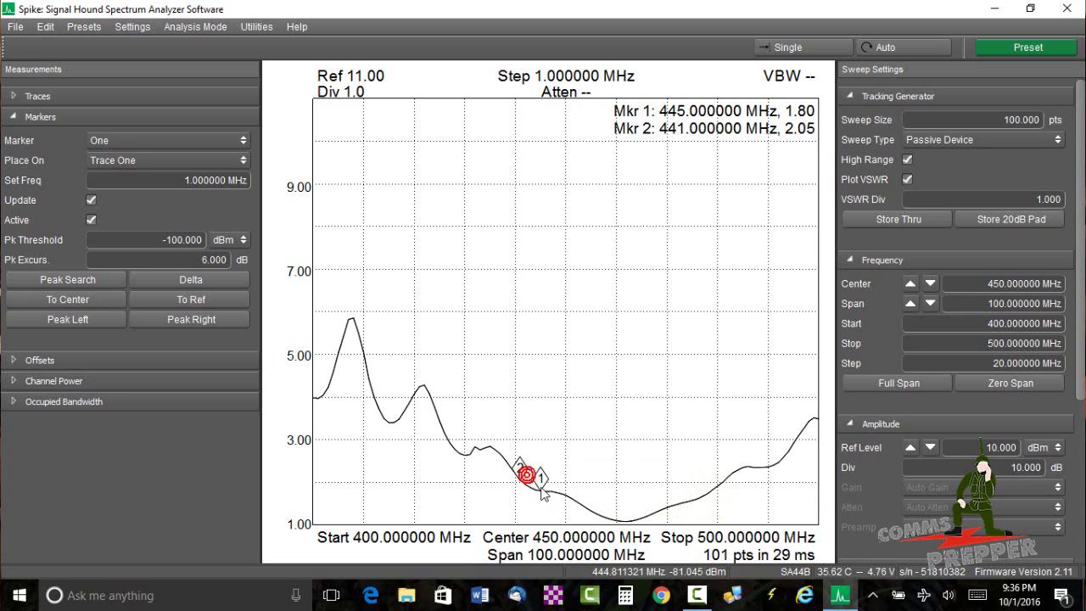
pyautogui.moveTo(543, 494)
pyautogui.mouseDown()
pyautogui.moveTo(553, 487)
pyautogui.moveTo(621, 516)
pyautogui.mouseUp()
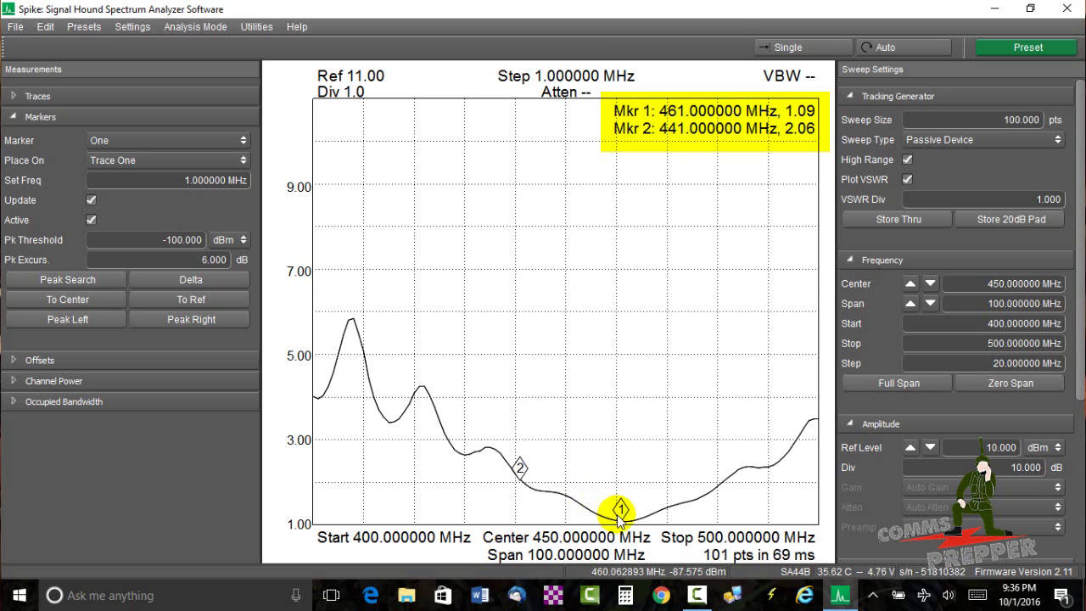
# - Select marker 2 and shift it up to about 465 MHz with arrow keys and dragging
pyautogui.click(120, 138)
pyautogui.click(116, 165)
pyautogui.click(512, 465)
pyautogui.press('Right')
pyautogui.press('Right')
pyautogui.press('Right')
pyautogui.press('Right')
pyautogui.press('Right')
pyautogui.press('Right')
pyautogui.press('Right')
pyautogui.press('Right')
pyautogui.press('Right')
pyautogui.press('Right')
pyautogui.press('Right')
pyautogui.press('Right')
pyautogui.press('Right')
pyautogui.press('Right')
pyautogui.press('Right')
pyautogui.press('Right')
pyautogui.press('Right')
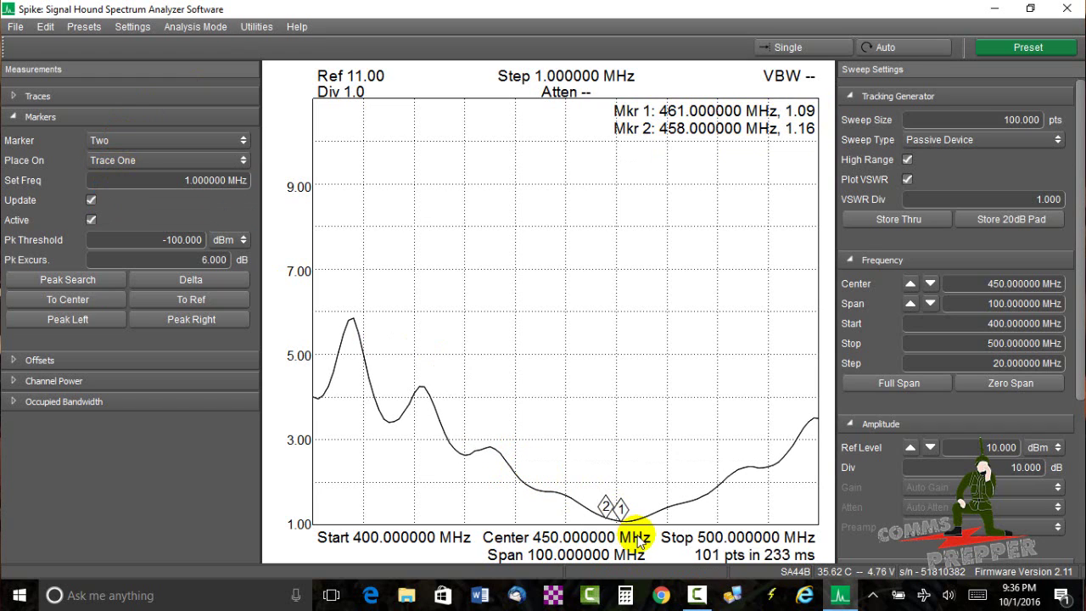
pyautogui.moveTo(612, 506); pyautogui.dragTo(652, 505)
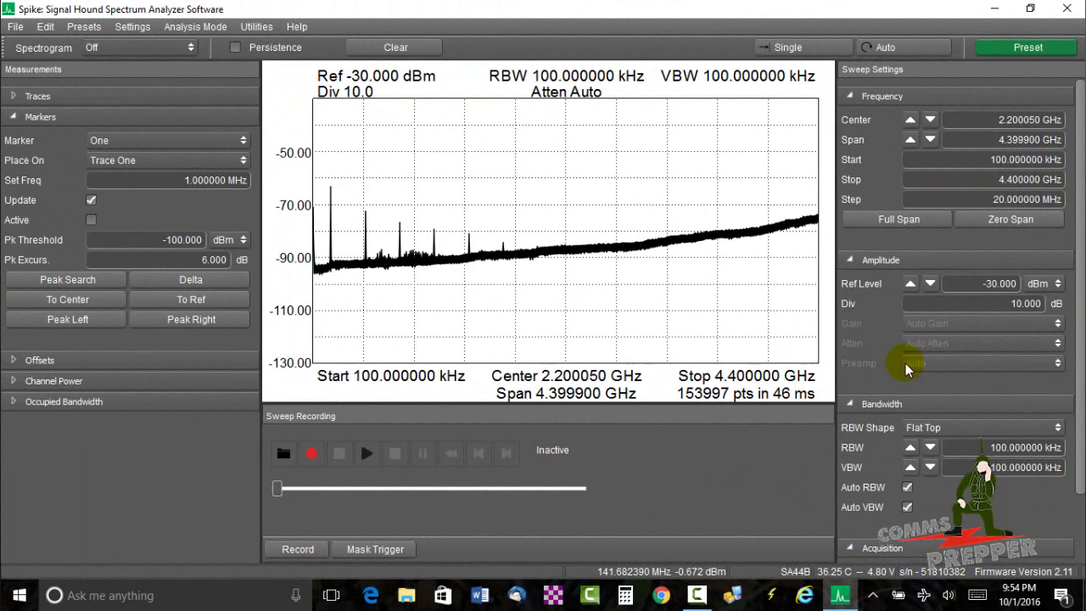
# - Set the analysis mode to Scalar Network Analysis and select the Start frequency field
pyautogui.click(210, 29)
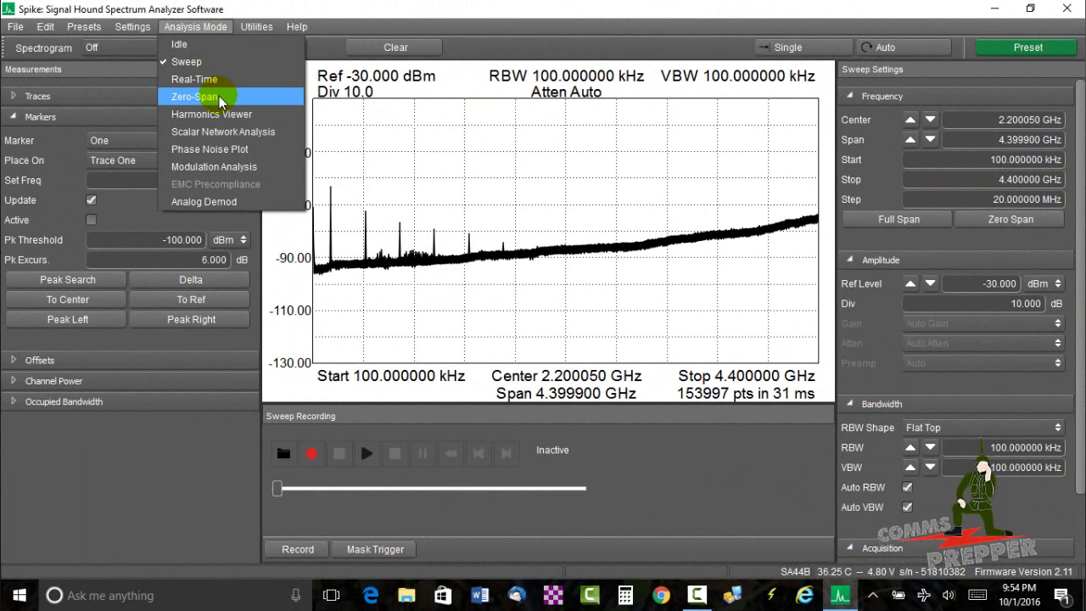
pyautogui.click(220, 132)
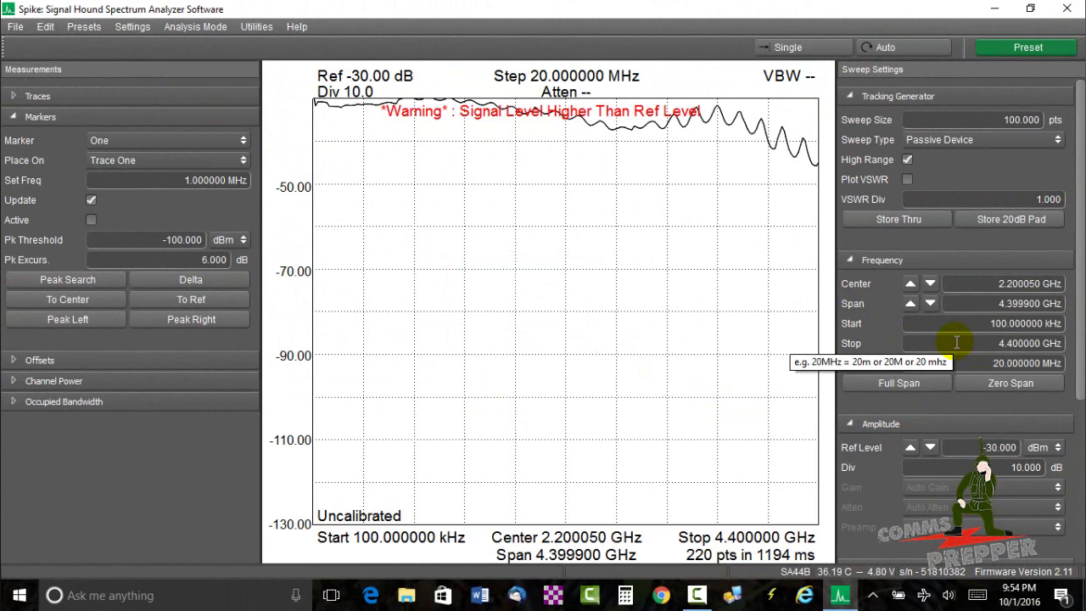
pyautogui.click(968, 323)
# - Enter 140 MHz as the start frequency and 150 MHz as the stop frequency
pyautogui.moveTo(968, 323); pyautogui.dragTo(1076, 324)
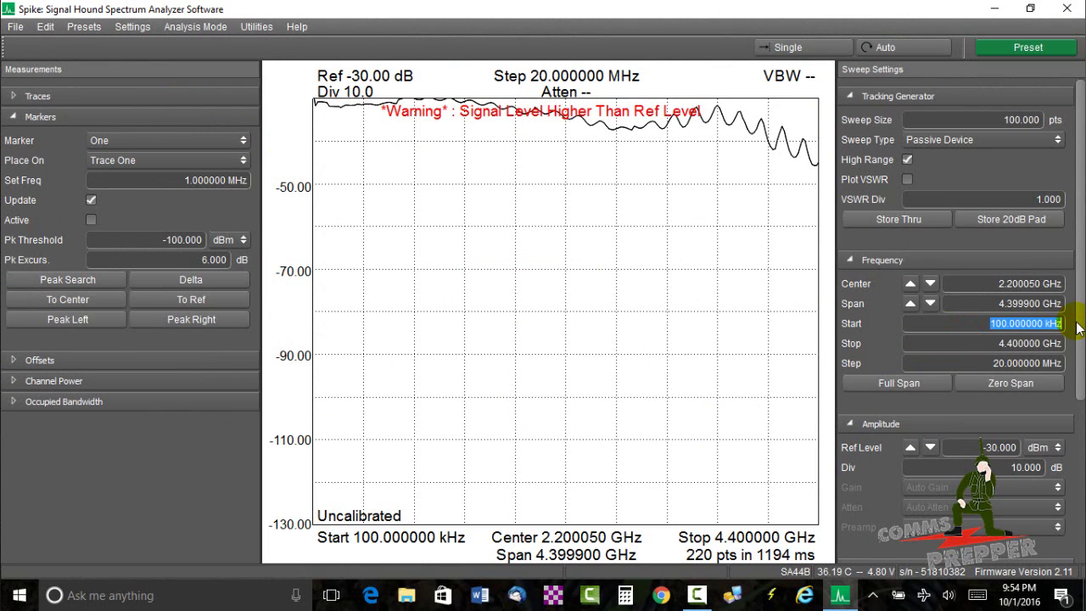
pyautogui.write('140m')
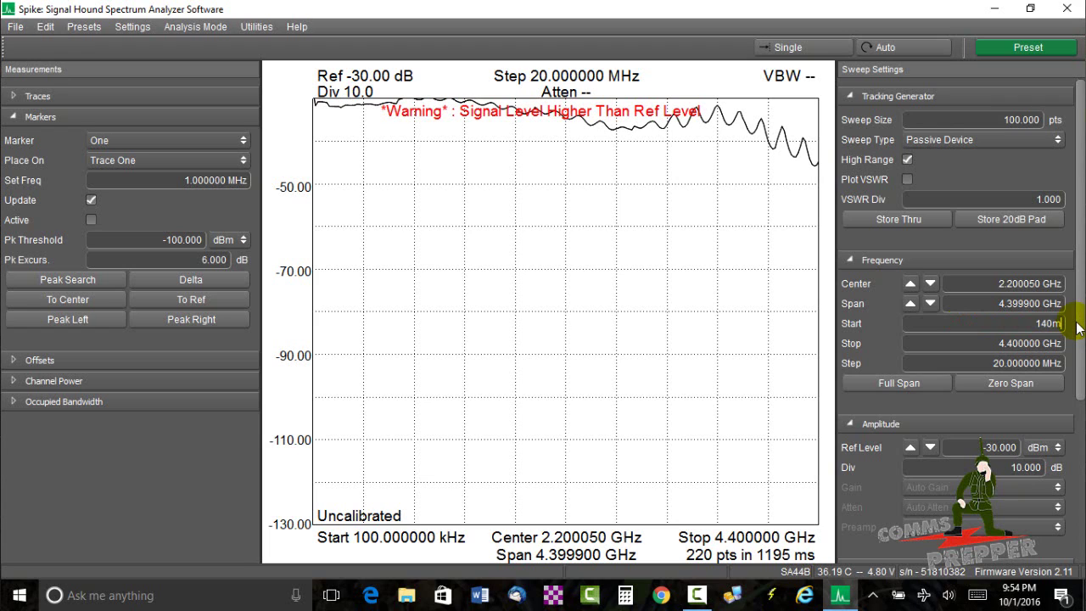
pyautogui.press('Return')
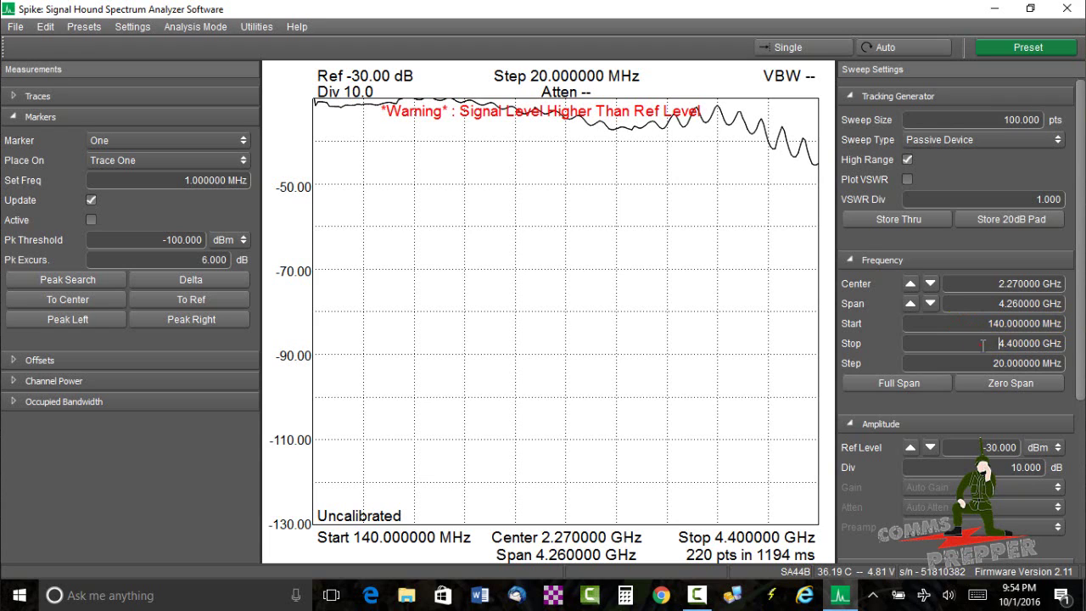
pyautogui.moveTo(976, 342); pyautogui.dragTo(1062, 344)
pyautogui.write('150m')
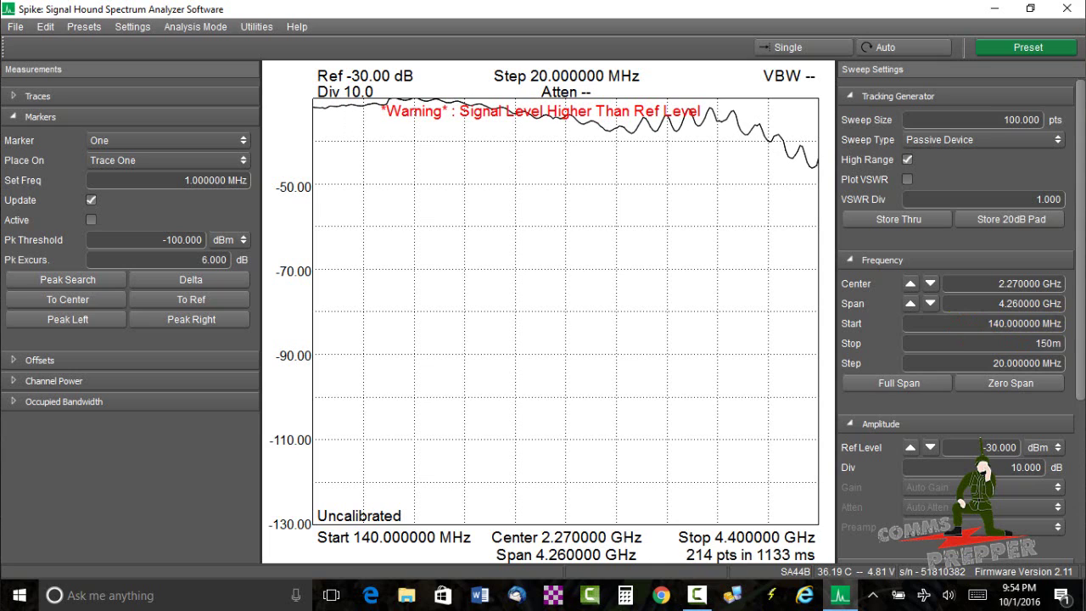
pyautogui.press('Return')
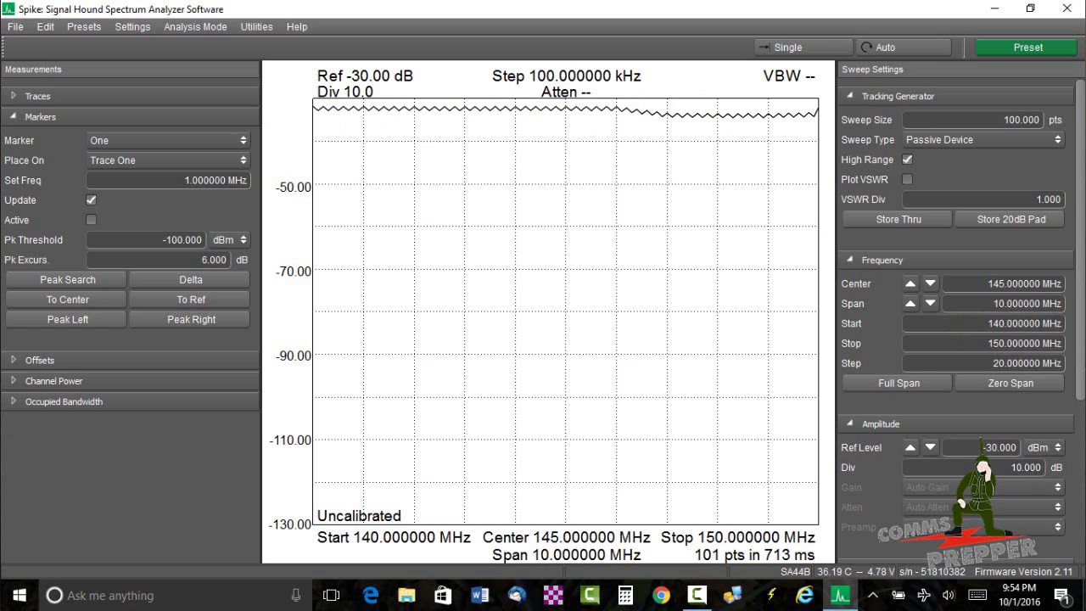
# - Step the reference level up to 20 dB and store the through-connection normalization reference
pyautogui.click(911, 448)
pyautogui.click(911, 448)
pyautogui.click(911, 448)
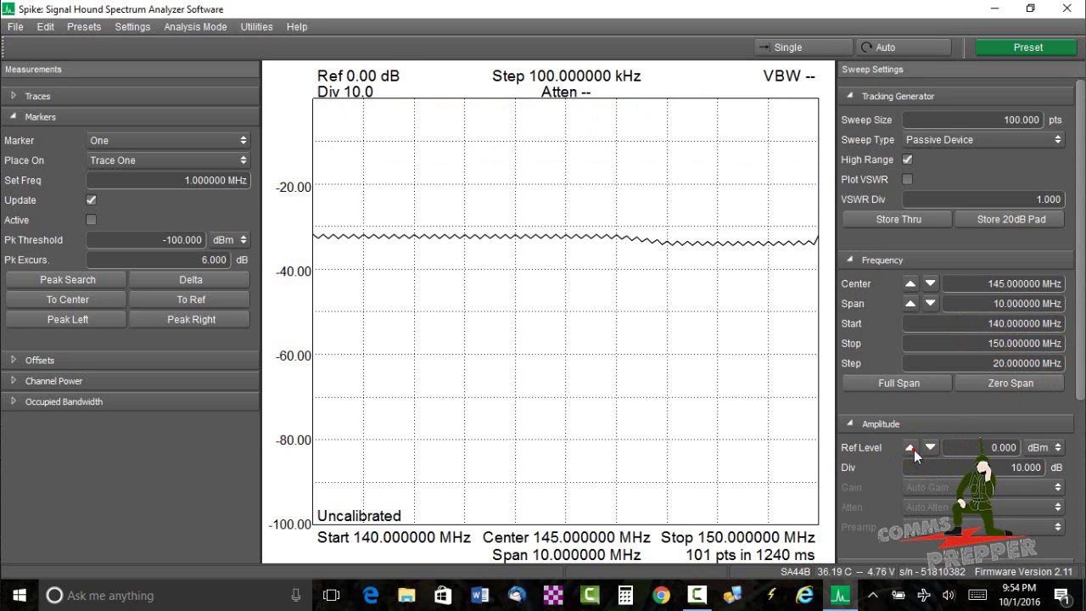
pyautogui.click(912, 448)
pyautogui.click(912, 448)
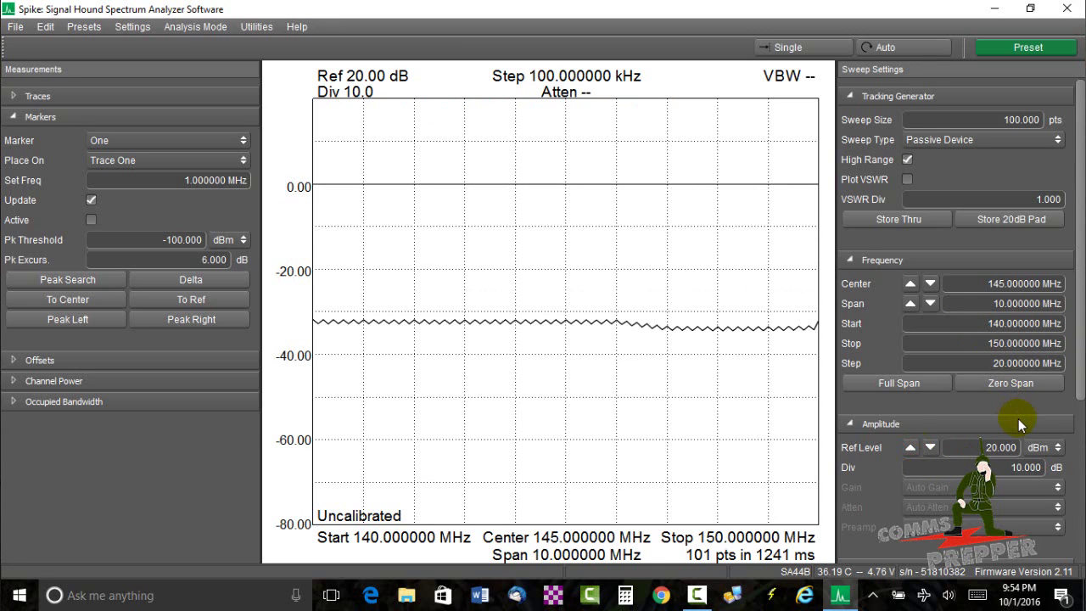
pyautogui.click(887, 221)
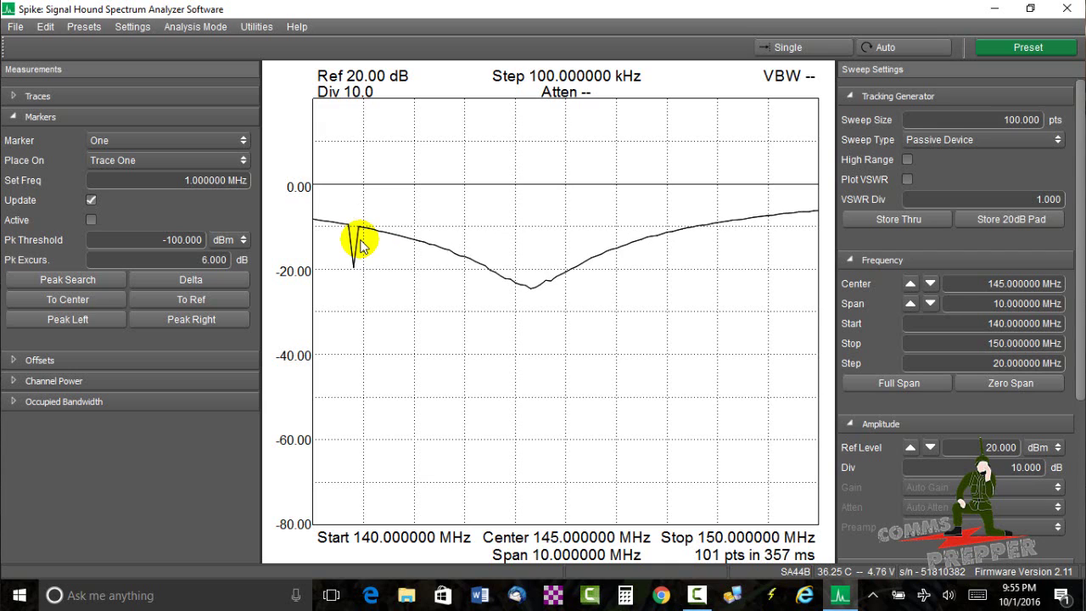
# - Activate marker 1 and settle it at the dip bottom, 144.3 MHz at about -24.5 dB
pyautogui.click(91, 219)
pyautogui.click(63, 278)
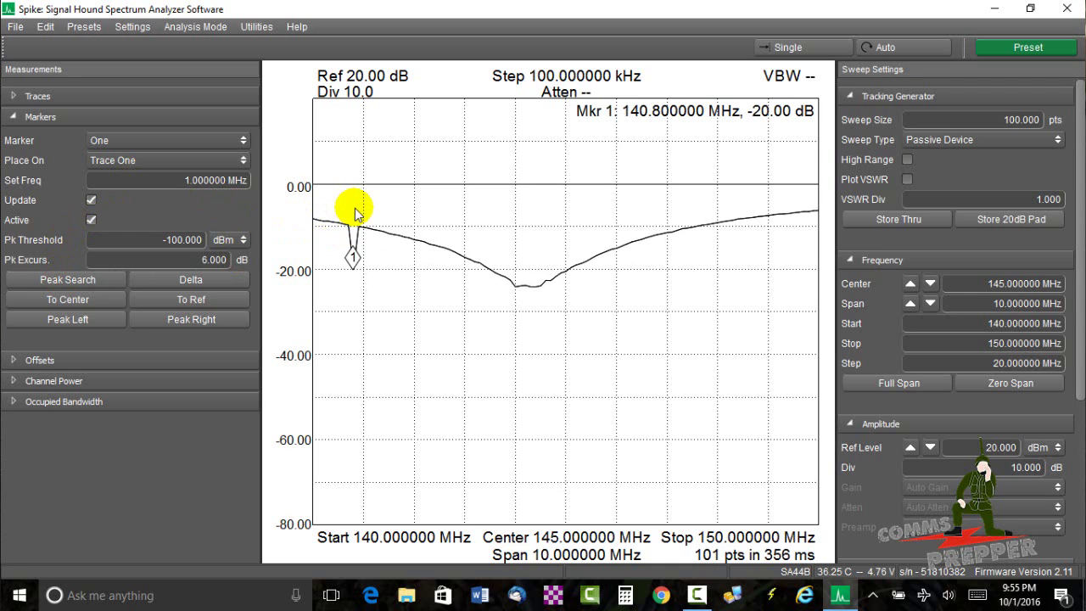
pyautogui.moveTo(354, 209)
pyautogui.mouseDown()
pyautogui.moveTo(416, 233)
pyautogui.moveTo(535, 247)
pyautogui.mouseUp()
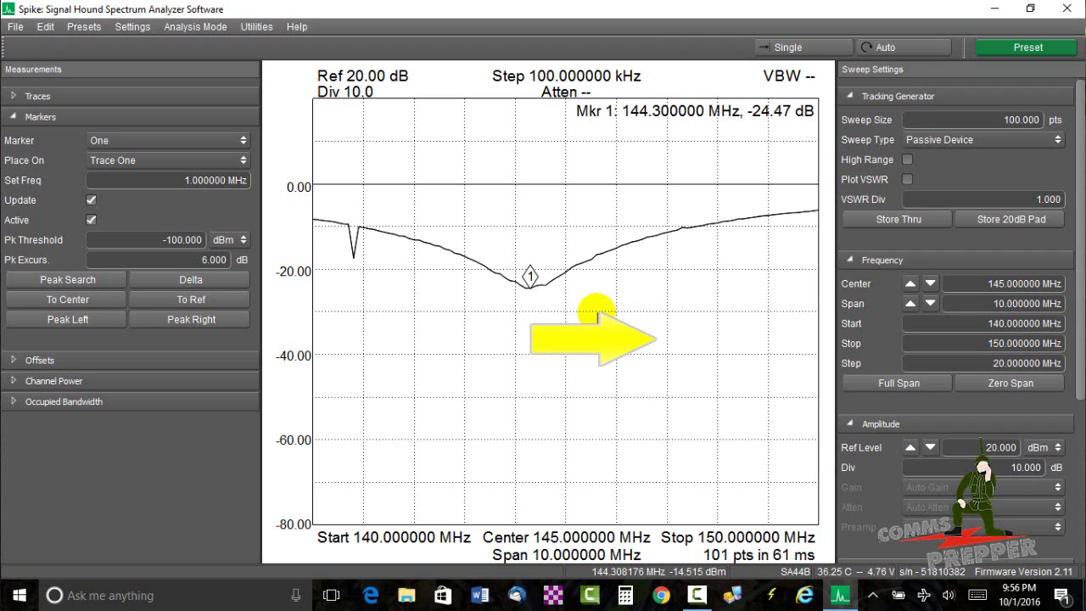
pyautogui.press('Right')
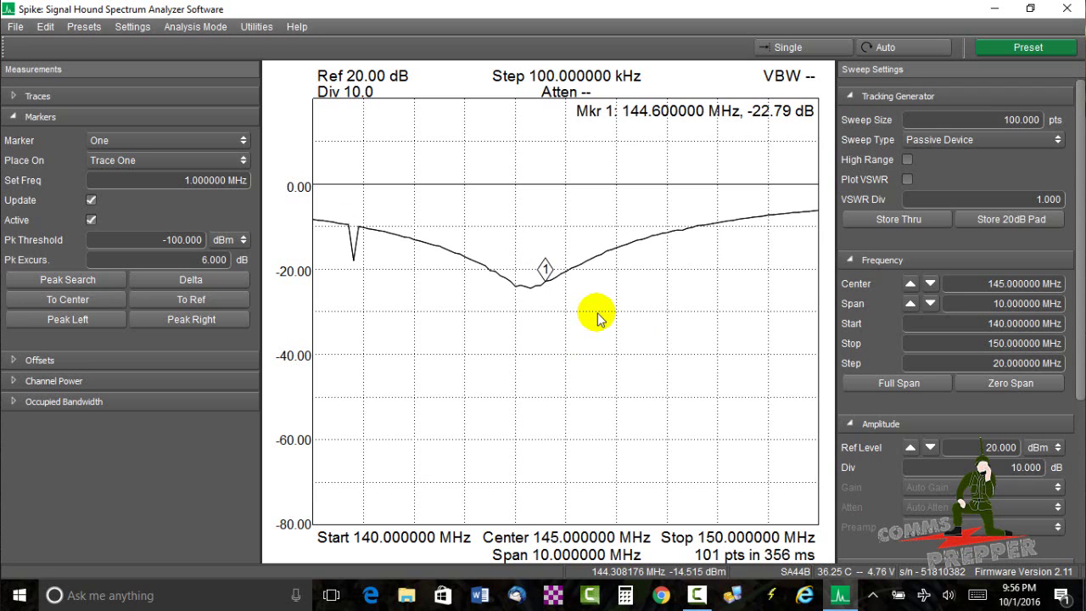
pyautogui.press('Left')
pyautogui.press('Left')
pyautogui.press('Left')
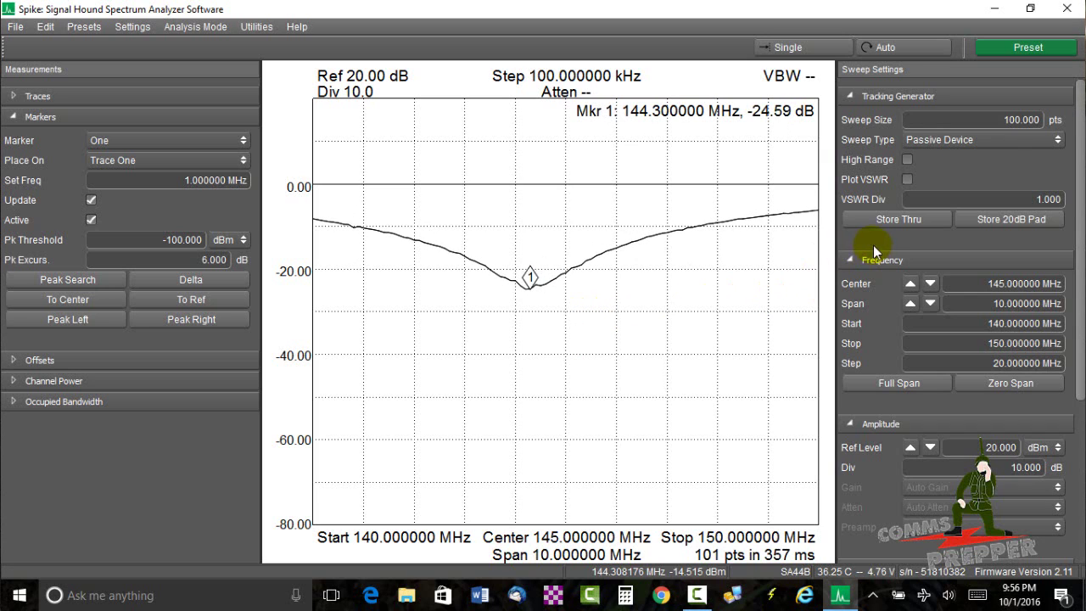
# - Switch the trace to Plot VSWR and drag marker 1 to about 140.9 MHz, reading about 1.92
pyautogui.click(908, 179)
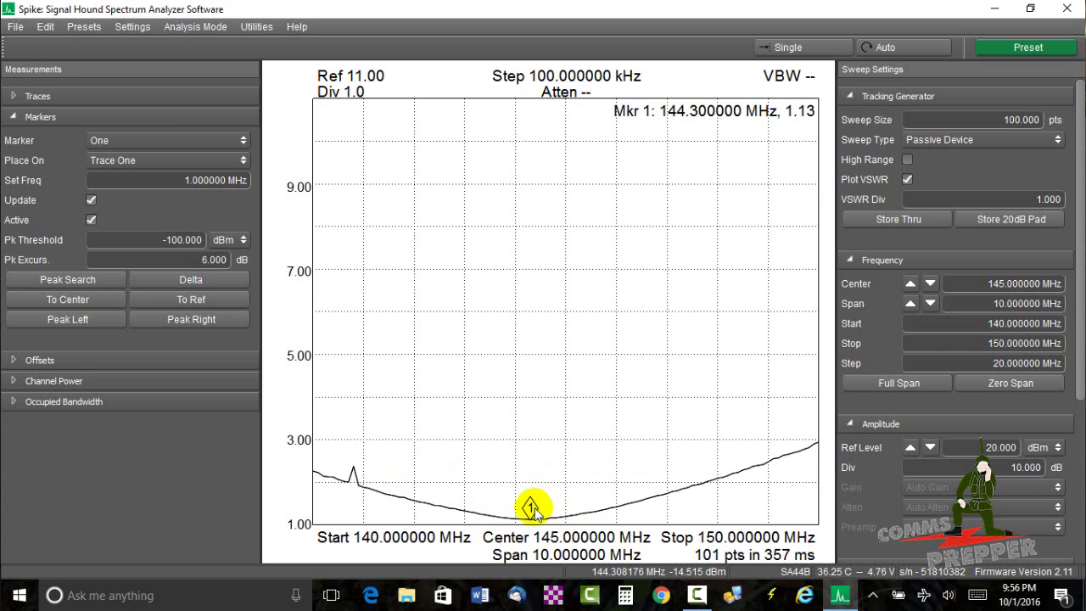
pyautogui.moveTo(530, 507); pyautogui.dragTo(360, 478)
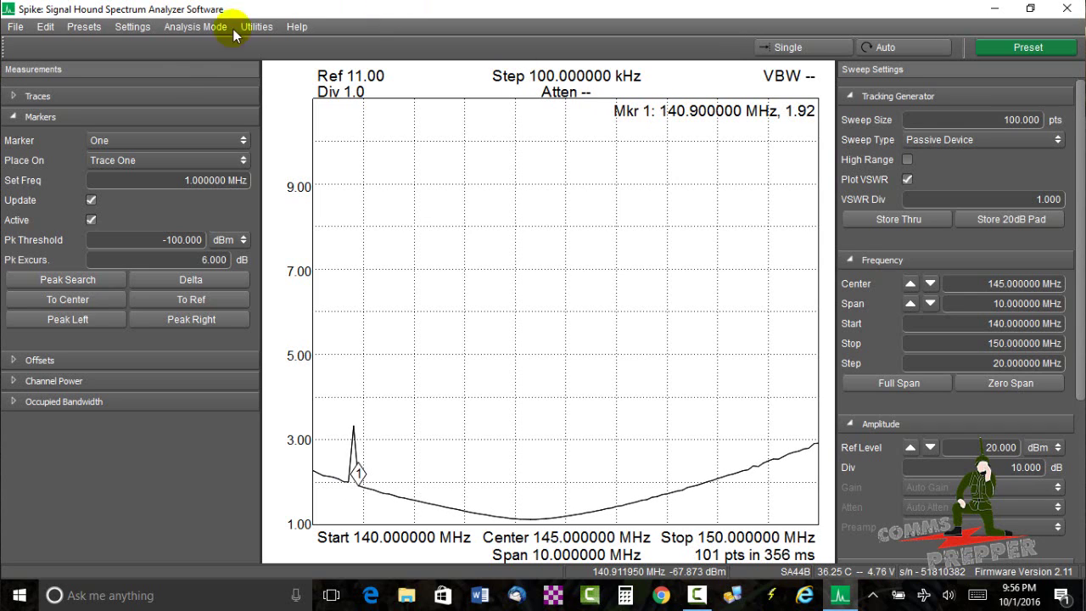
# - Select marker Two and place it on Trace One
pyautogui.click(114, 142)
pyautogui.click(109, 166)
pyautogui.click(108, 165)
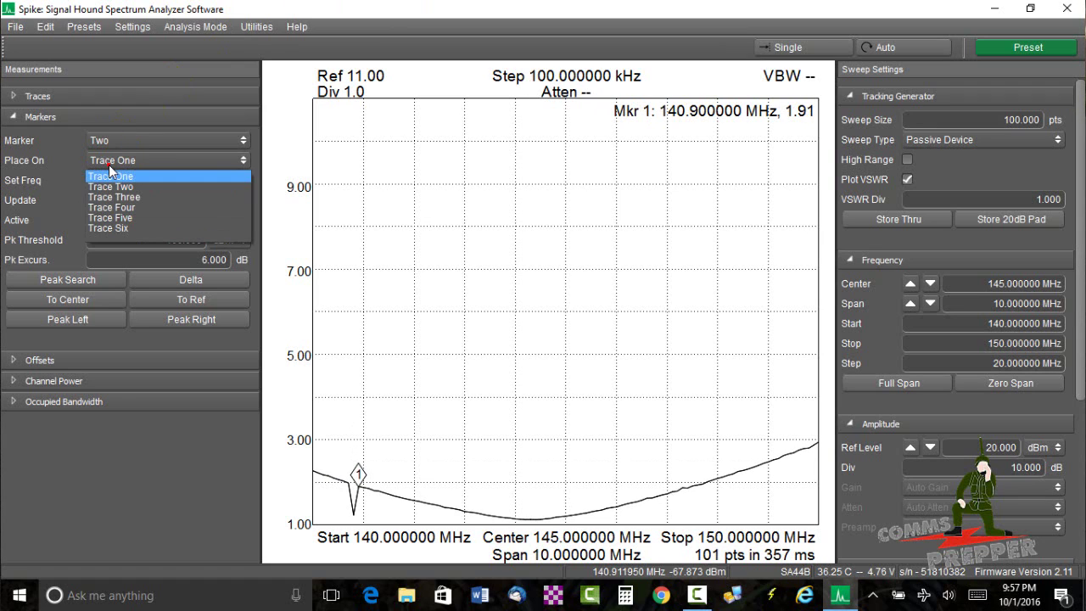
pyautogui.click(109, 168)
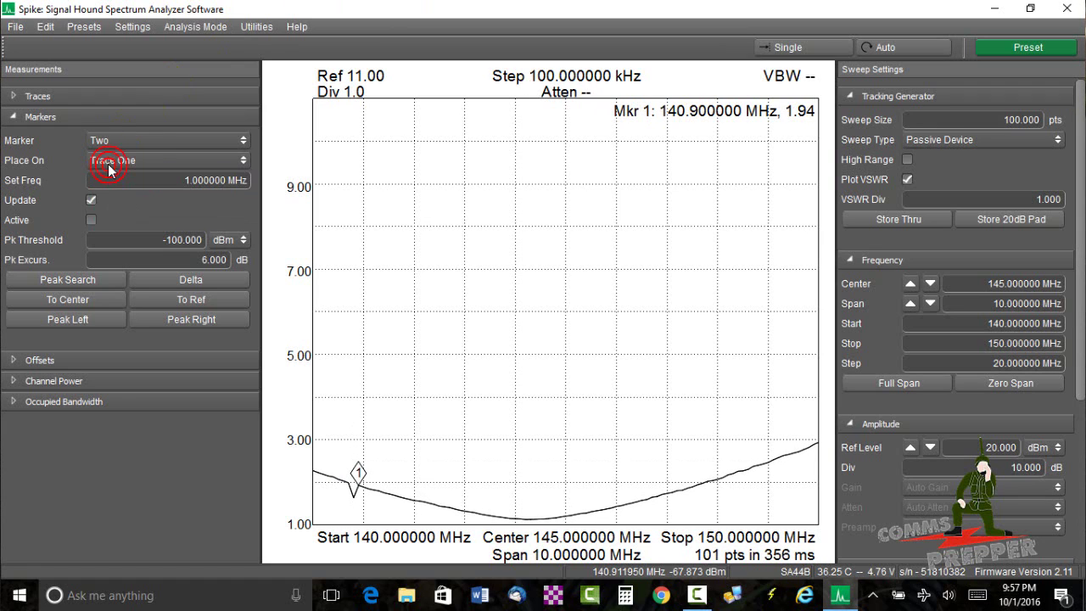
# - Peak-search marker 2 at 150 MHz, then bring it down to 148 MHz, reading about 2.08
pyautogui.click(49, 278)
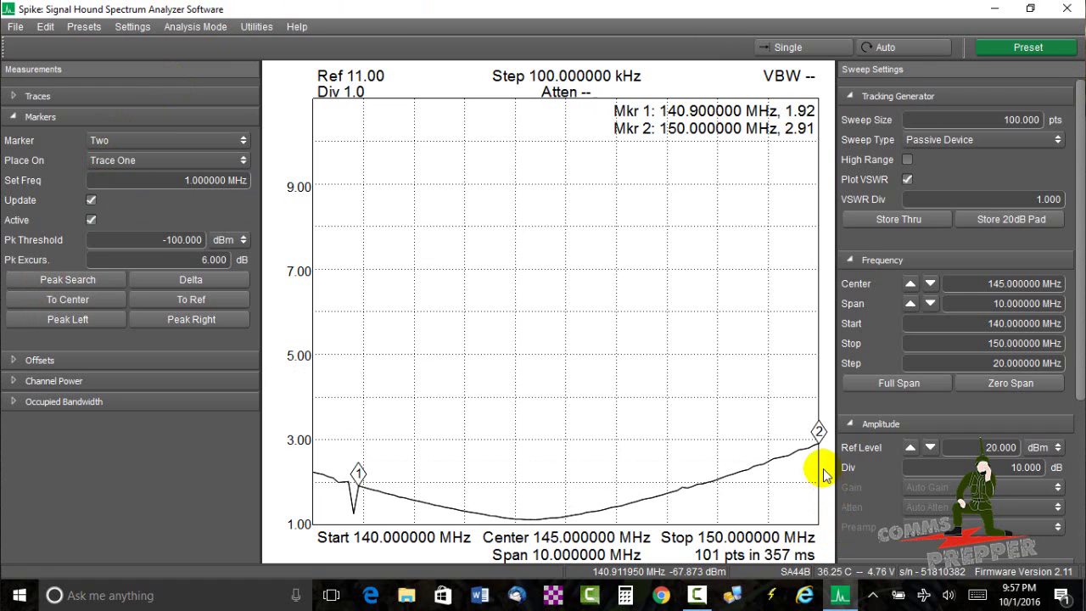
pyautogui.moveTo(820, 432); pyautogui.dragTo(792, 439)
pyautogui.press('Left')
pyautogui.press('Left')
pyautogui.press('Left')
pyautogui.press('Left')
pyautogui.press('Left')
pyautogui.press('Left')
pyautogui.press('Left')
pyautogui.press('Left')
pyautogui.press('Left')
pyautogui.press('Left')
pyautogui.press('Left')
pyautogui.press('Left')
pyautogui.press('Left')
pyautogui.press('Left')
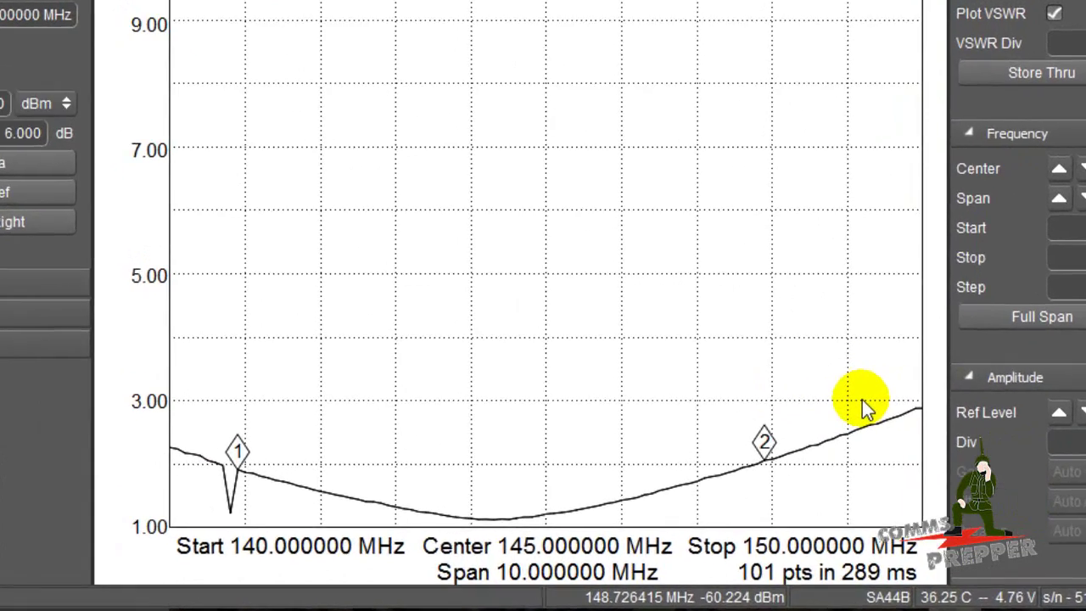
pyautogui.press('Left')
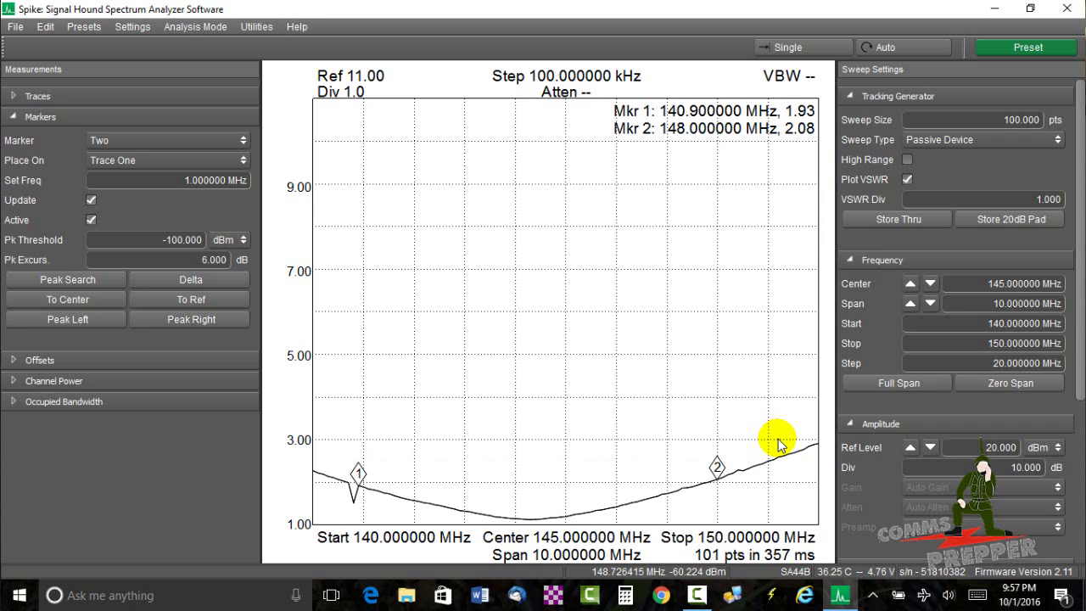
# - Step marker 2 with the arrow keys to 145.700 MHz, where VSWR reads 1.35
pyautogui.press('Left')
pyautogui.press('Left')
pyautogui.press('Left')
pyautogui.press('Left')
pyautogui.press('Left')
pyautogui.press('Left')
pyautogui.press('Left')
pyautogui.press('Left')
pyautogui.press('Left')
pyautogui.press('Left')
pyautogui.press('Left')
pyautogui.press('Left')
pyautogui.press('Left')
pyautogui.press('Left')
pyautogui.press('Left')
pyautogui.press('Left')
pyautogui.press('Left')
pyautogui.press('Left')
pyautogui.press('Left')
pyautogui.press('Left')
pyautogui.press('Left')
pyautogui.press('Left')
pyautogui.press('Left')
pyautogui.press('Left')
pyautogui.press('Left')
pyautogui.press('Left')
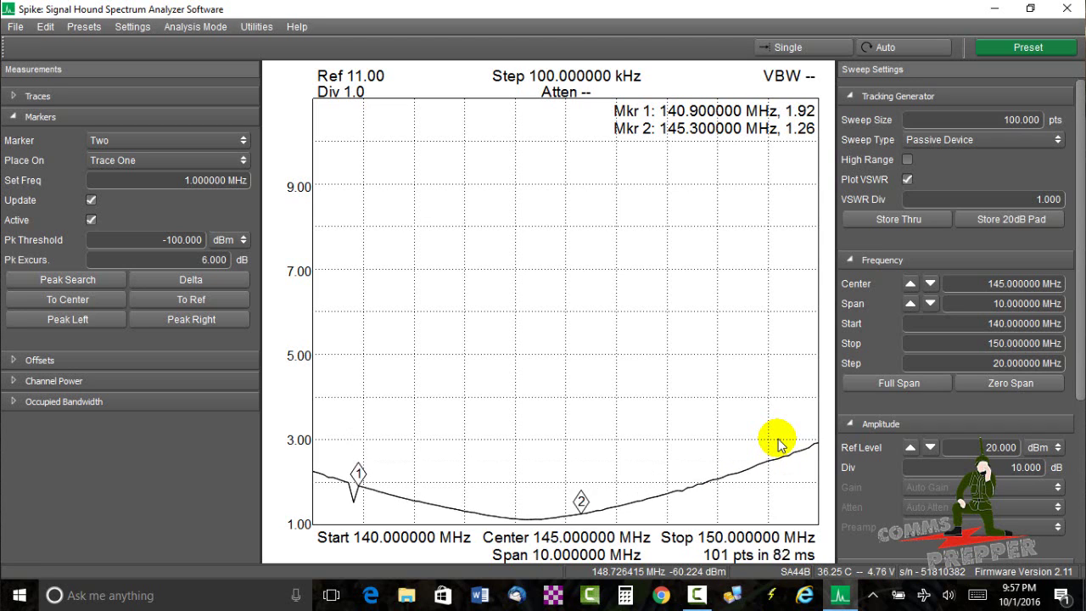
pyautogui.press('Right')
pyautogui.press('Right')
pyautogui.press('Right')
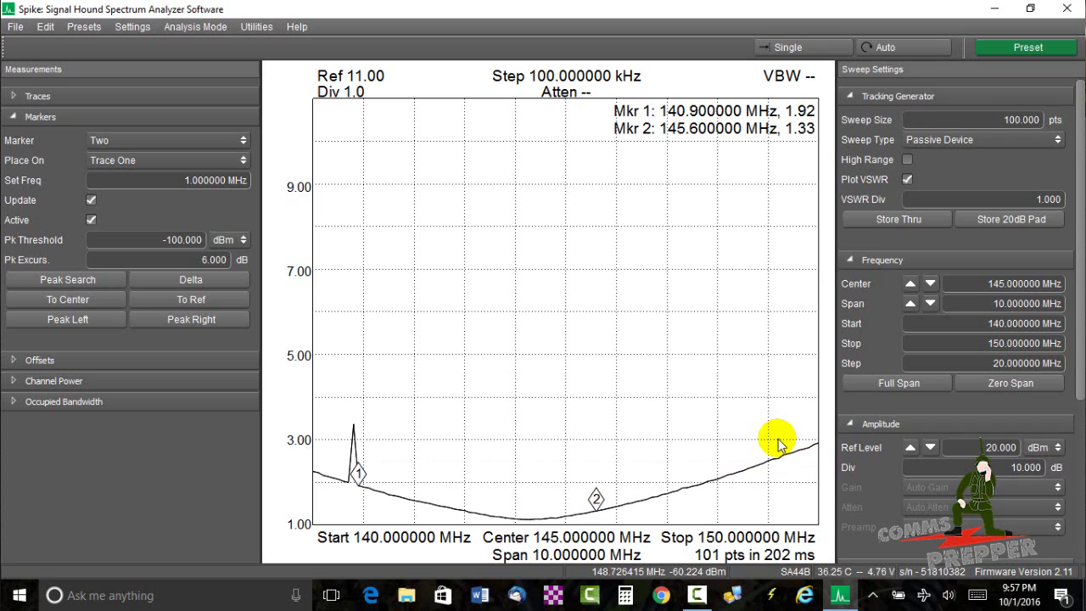
pyautogui.press('Right')
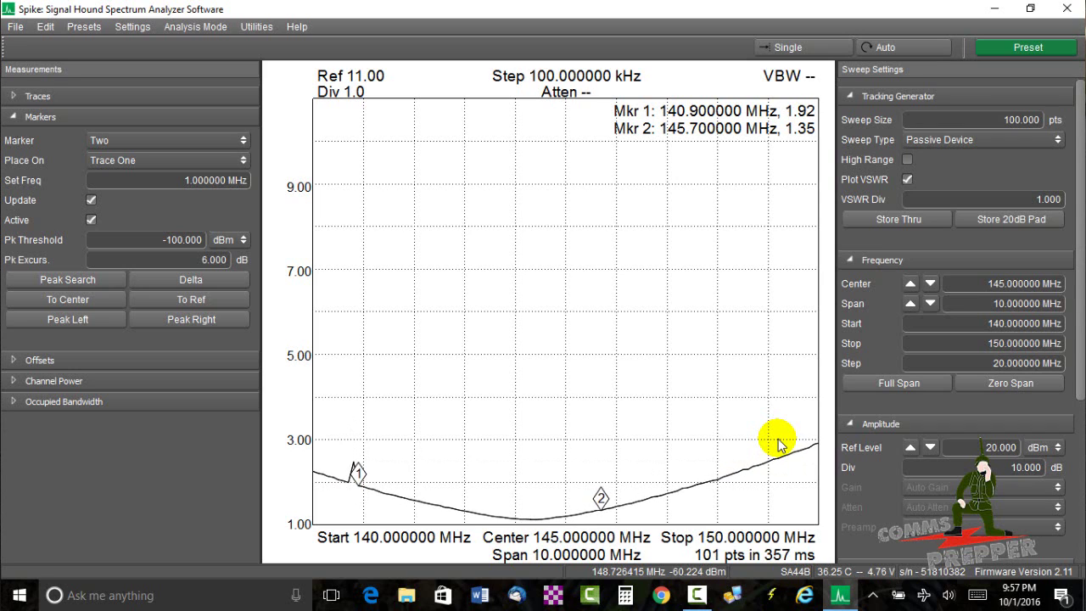